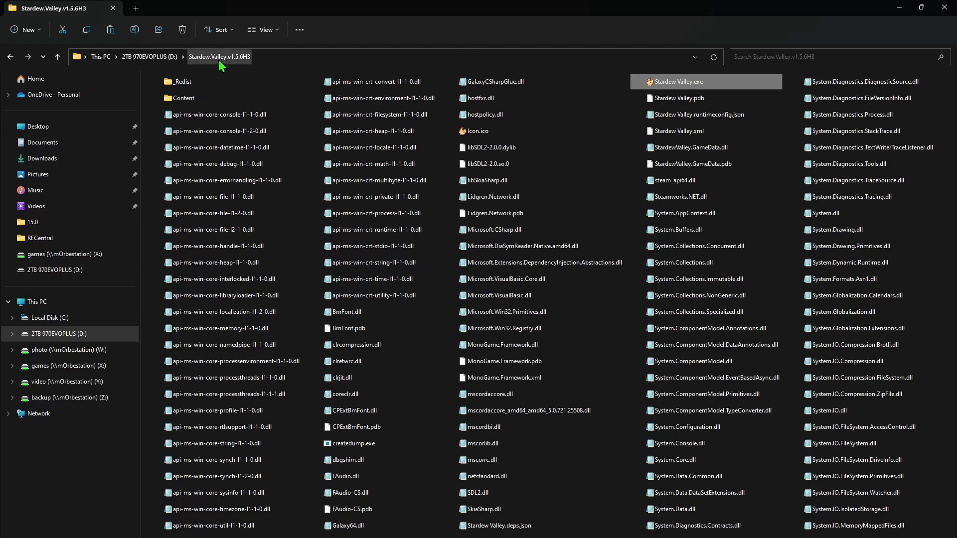
Step: Run Stardew Valley.exe from its game folder to test it, skip the intro and exit the game
{"action": "left_click", "coordinate": [712, 88]}
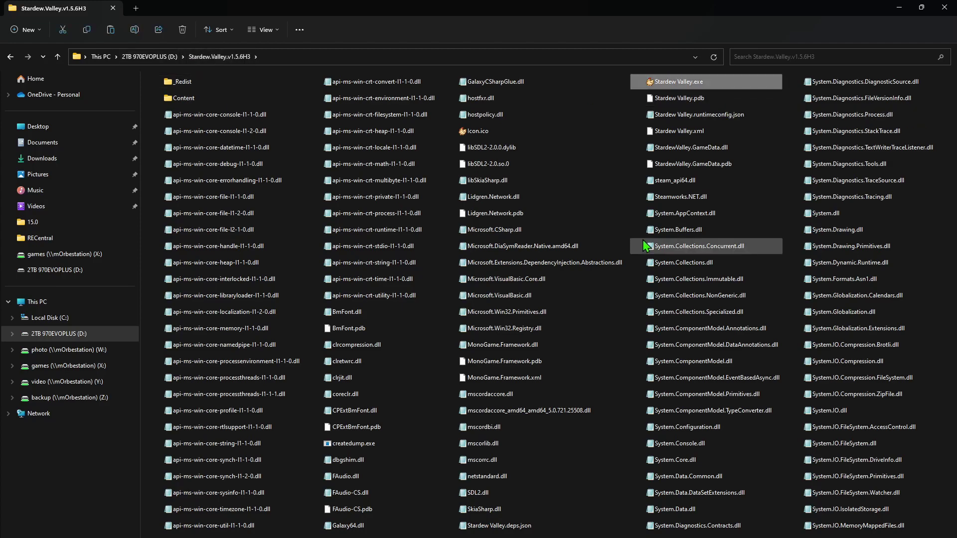
{"action": "mouse_move", "coordinate": [611, 240]}
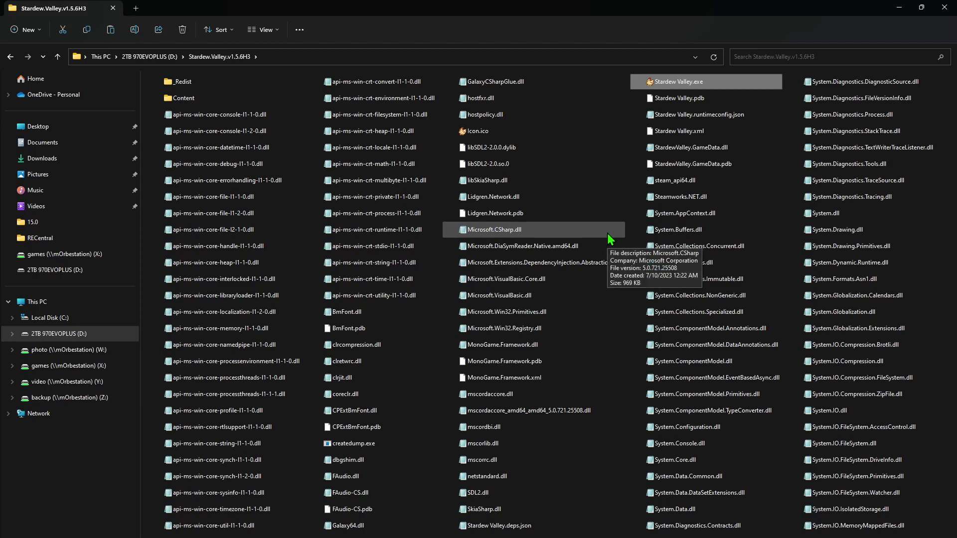
{"action": "double_click", "coordinate": [720, 84]}
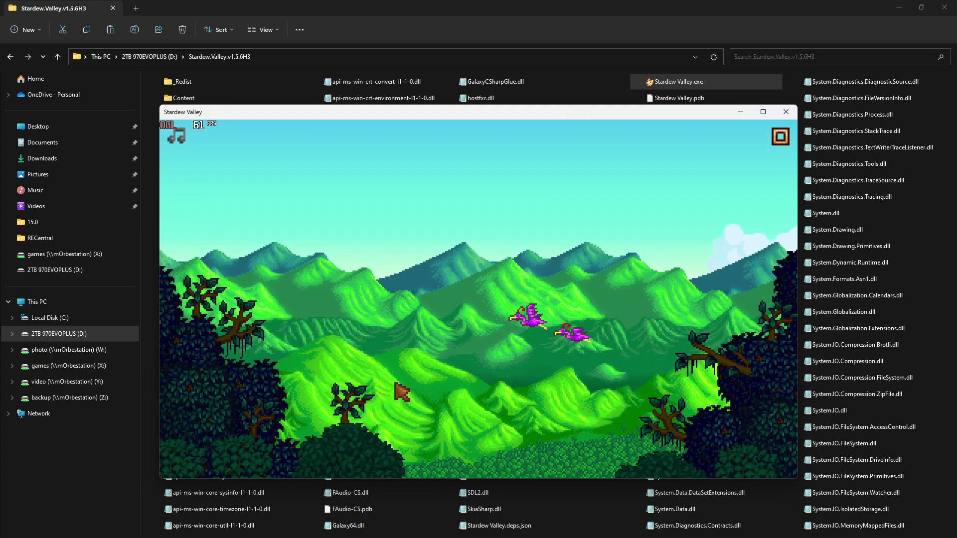
{"action": "left_click", "coordinate": [508, 372]}
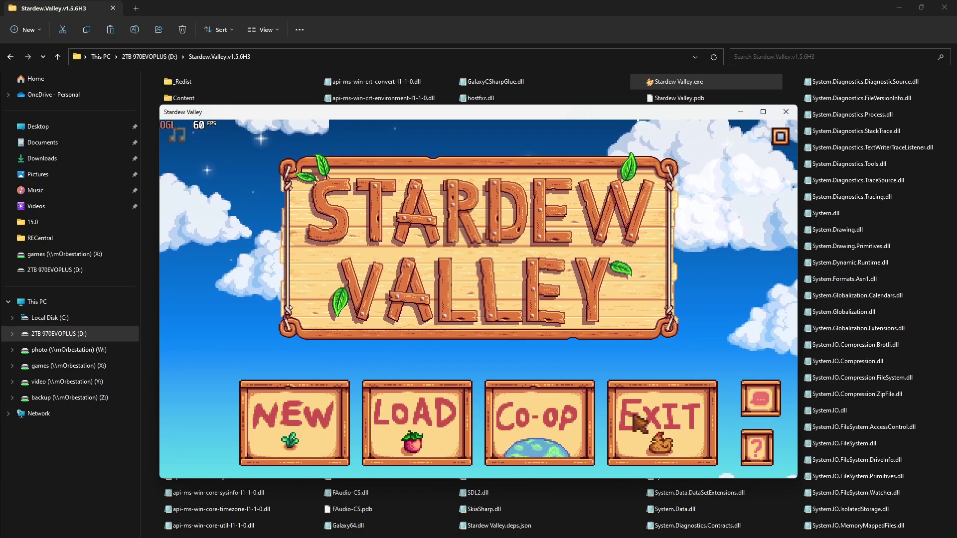
{"action": "left_click", "coordinate": [642, 409]}
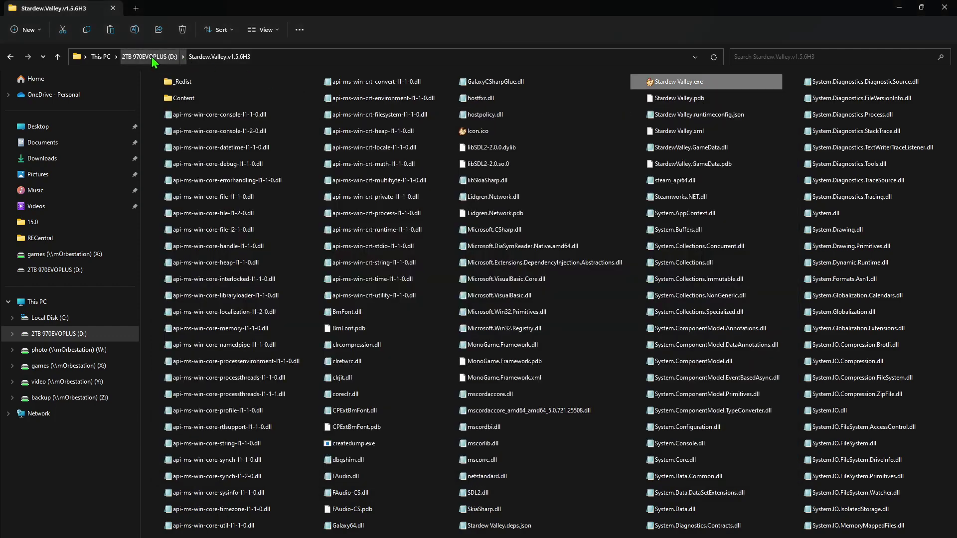
Step: Switch to Warpinator and send the Stardew.Valley.v1.5.6H3 folder from drive D: to the connected Steam Deck
{"action": "left_click", "coordinate": [699, 535]}
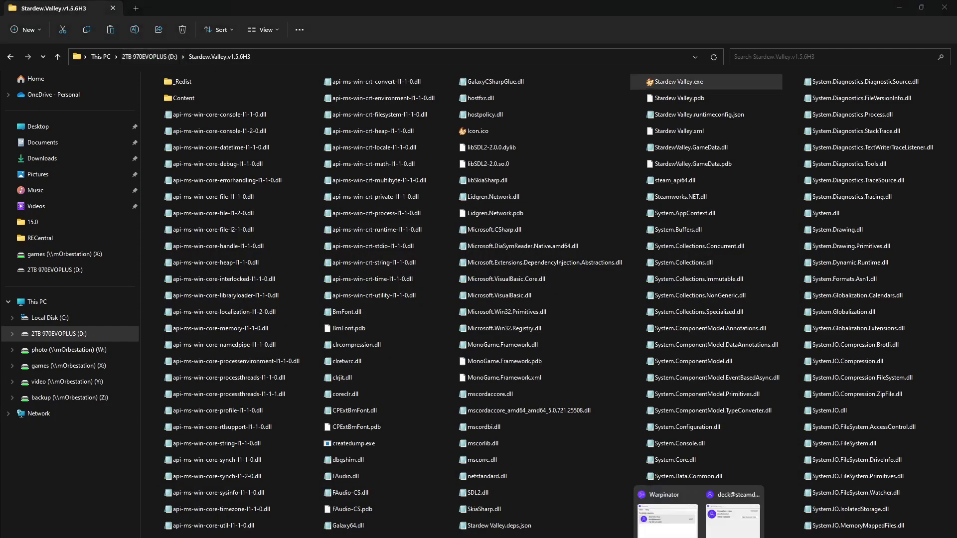
{"action": "left_click", "coordinate": [667, 518]}
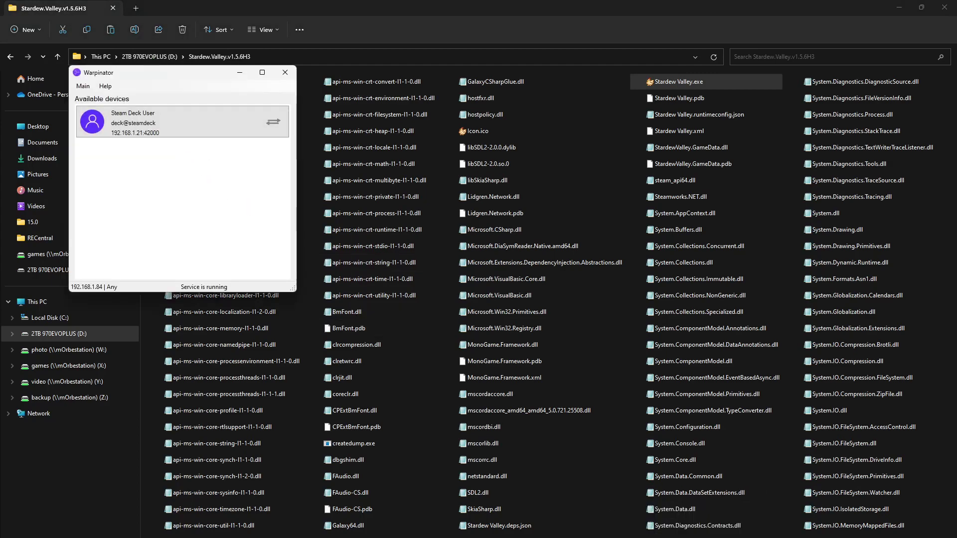
{"action": "left_click", "coordinate": [730, 518]}
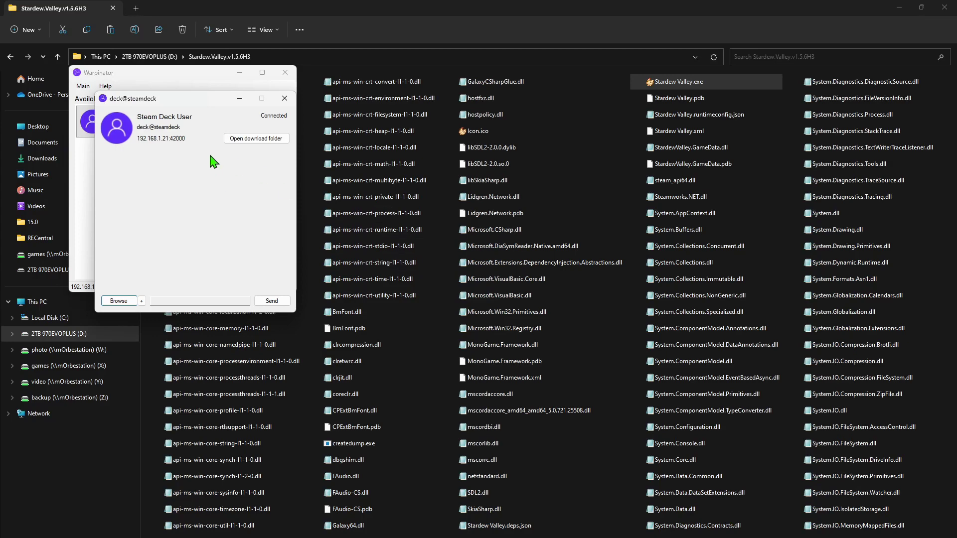
{"action": "left_click", "coordinate": [369, 8]}
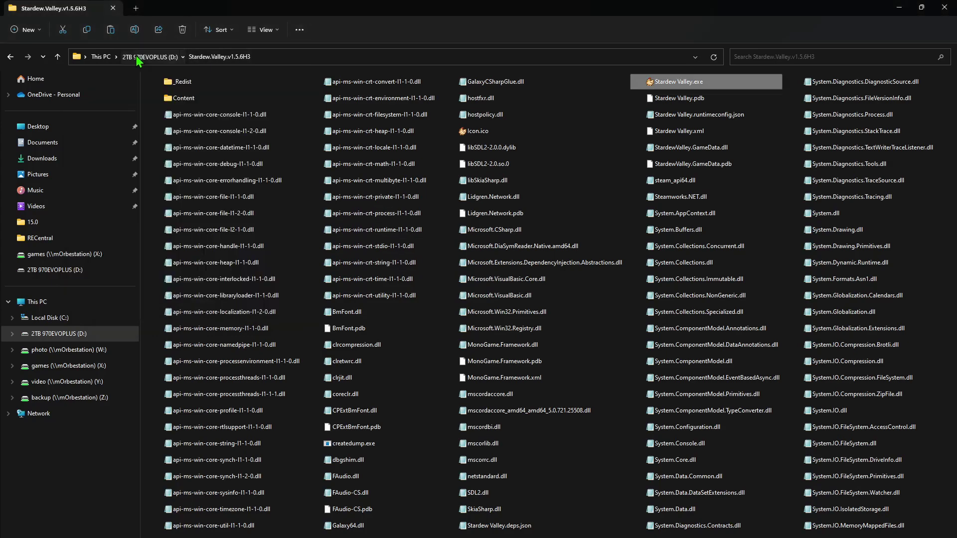
{"action": "left_click", "coordinate": [139, 57]}
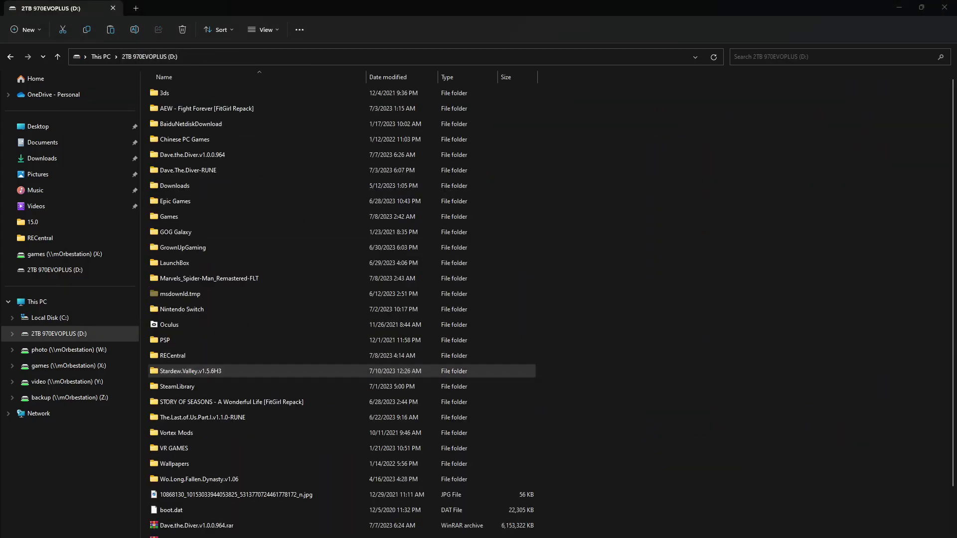
{"action": "mouse_move", "coordinate": [715, 529]}
{"action": "left_click", "coordinate": [735, 513]}
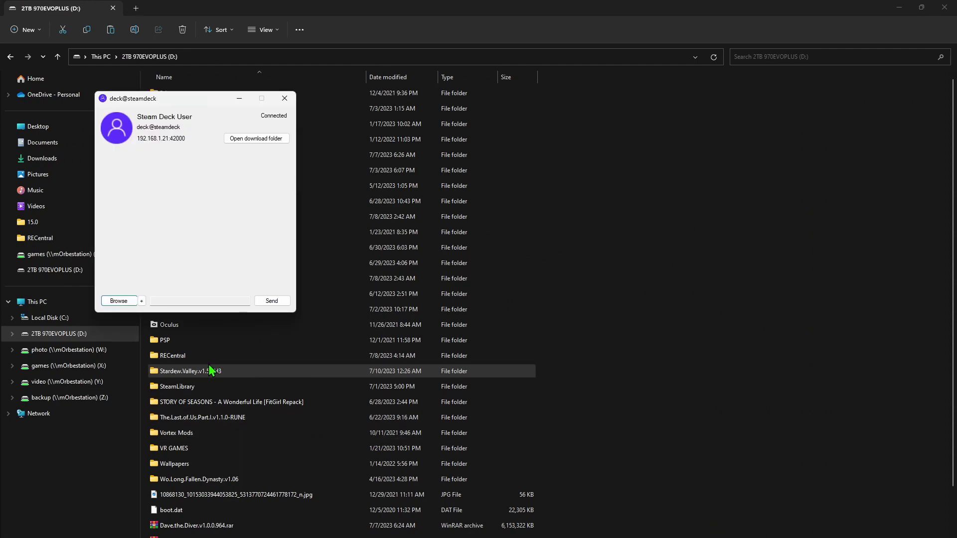
{"action": "left_click_drag", "start_coordinate": [214, 371], "coordinate": [162, 180]}
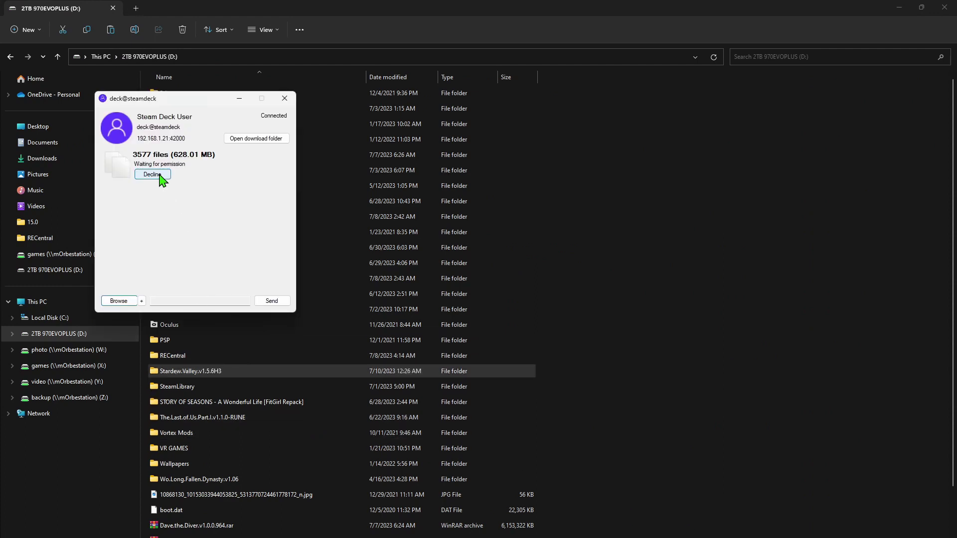
Step: Switch to RECentral to check the incoming file transfer on the Steam Deck, and minimize it
{"action": "mouse_move", "coordinate": [633, 537]}
{"action": "left_click", "coordinate": [639, 518]}
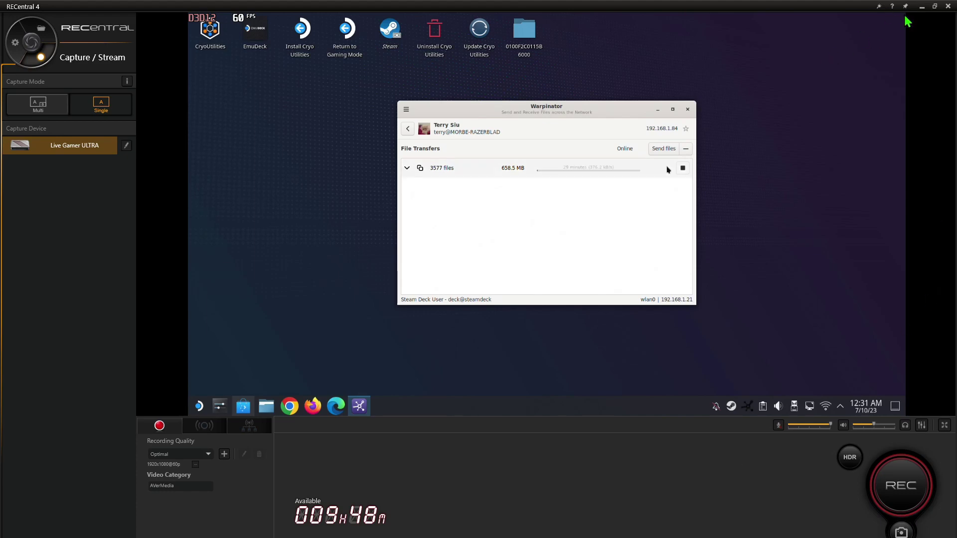
{"action": "left_click", "coordinate": [918, 8]}
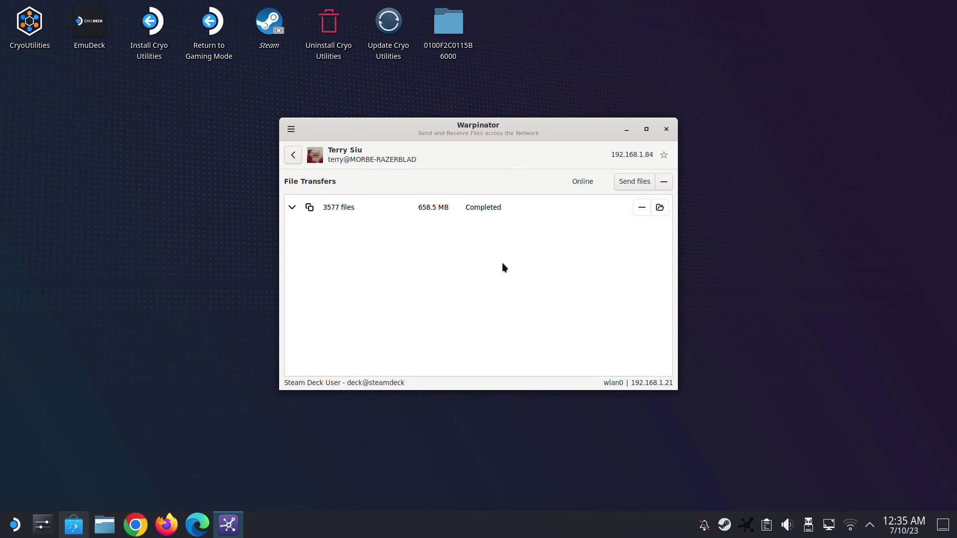
Step: Open the received files' location on the Steam Deck, close the 0100F2C0115B6000 folder view and look through the Stardew.Valley.v1.5.6H3 folder
{"action": "left_click", "coordinate": [665, 209]}
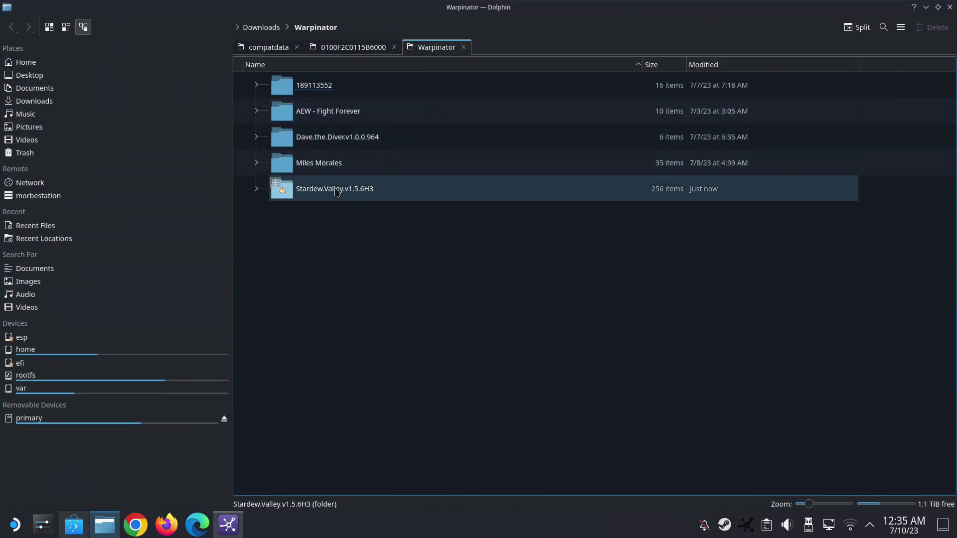
{"action": "left_click", "coordinate": [392, 51]}
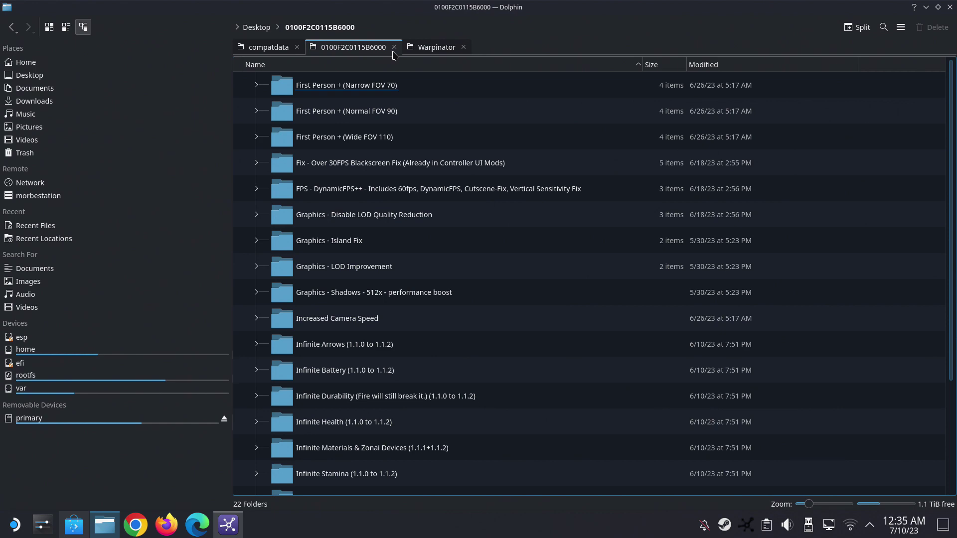
{"action": "left_click", "coordinate": [394, 46]}
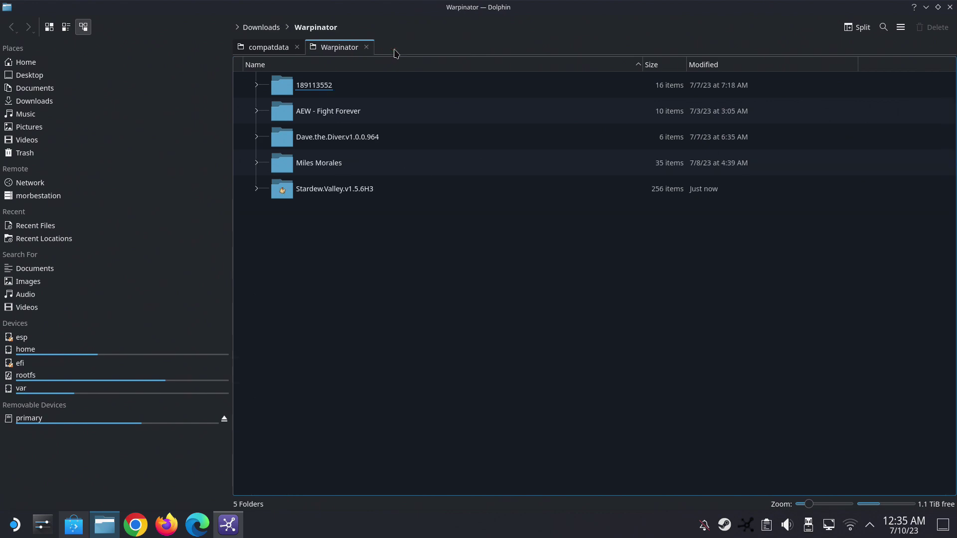
{"action": "left_click", "coordinate": [344, 190]}
{"action": "double_click", "coordinate": [344, 189]}
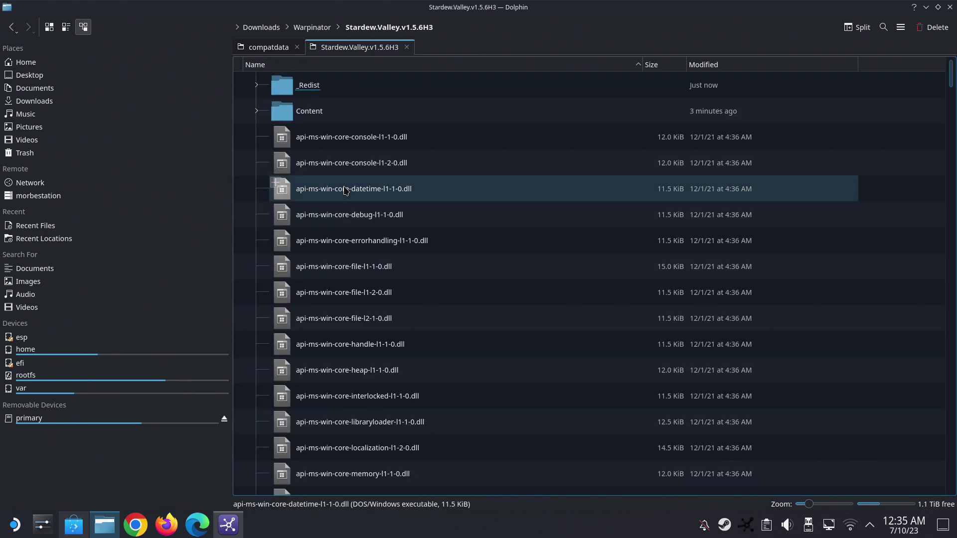
{"action": "scroll", "coordinate": [354, 284], "scroll_direction": "down", "scroll_amount": 6}
{"action": "scroll", "coordinate": [383, 288], "scroll_direction": "up", "scroll_amount": 6}
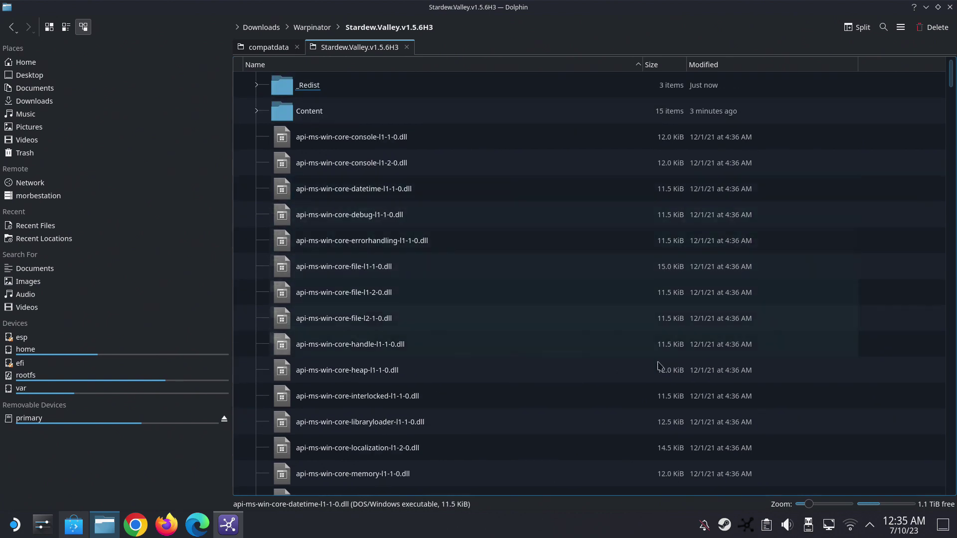
Step: Switch to the Steam library and add Stardew Valley.exe from Downloads/Warpinator/Stardew.Valley.v1.5.6H3 as a non-Steam game
{"action": "right_click", "coordinate": [725, 524]}
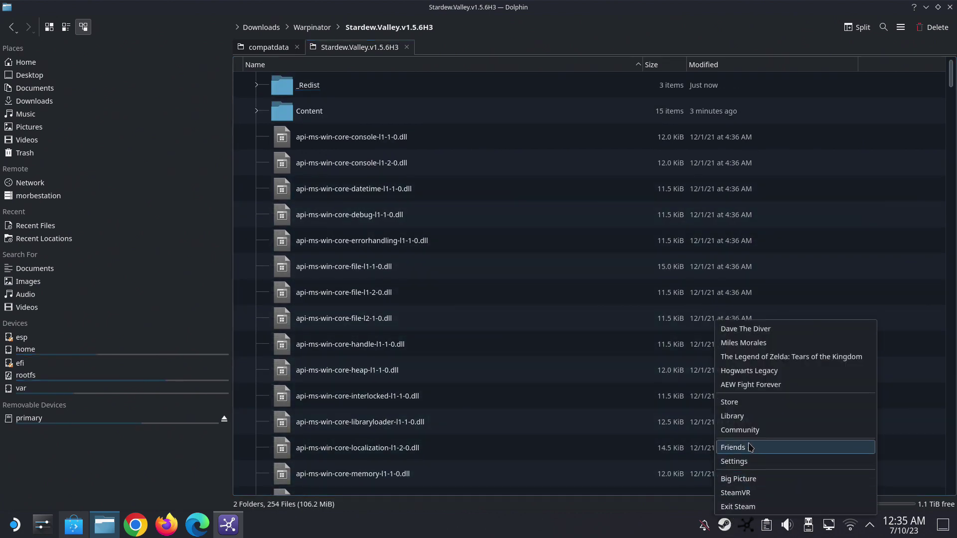
{"action": "left_click", "coordinate": [733, 417]}
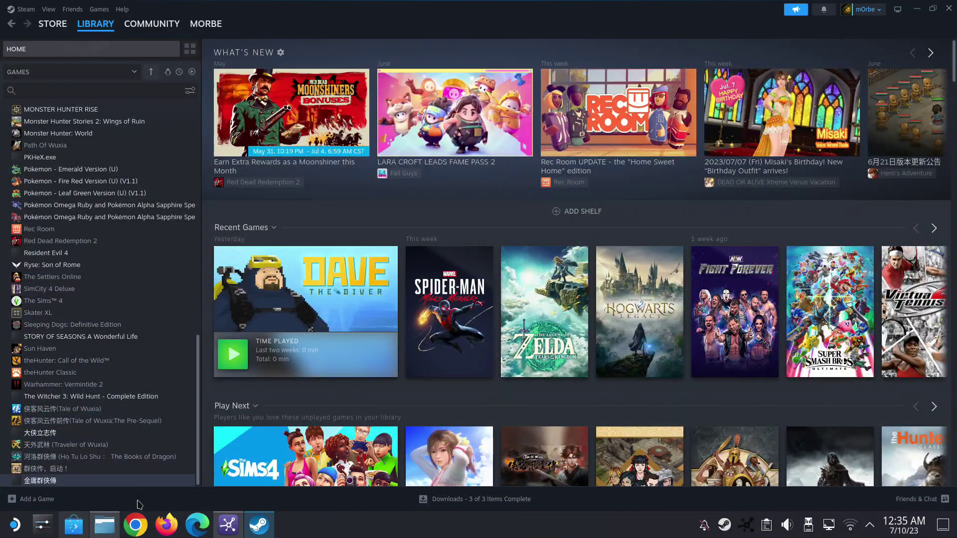
{"action": "left_click", "coordinate": [37, 499]}
{"action": "left_click", "coordinate": [86, 463]}
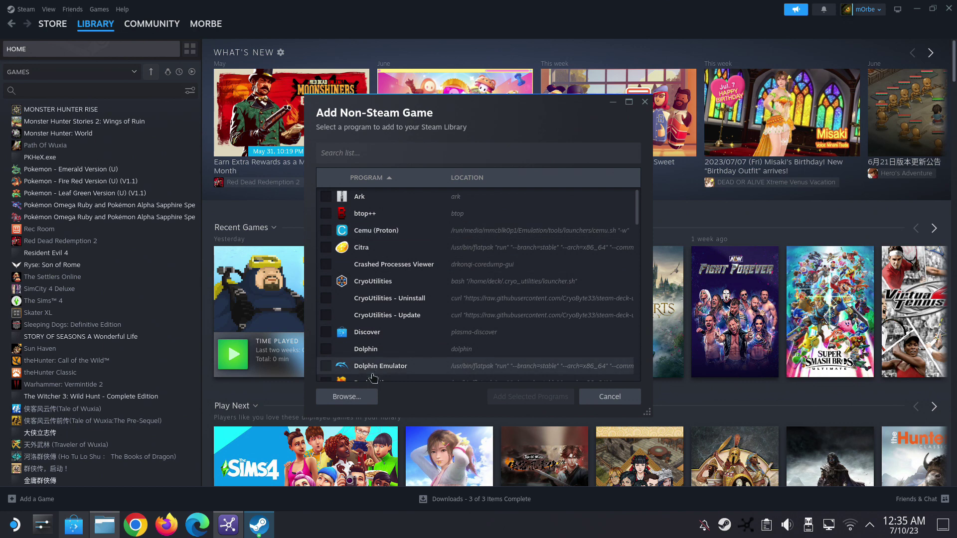
{"action": "left_click", "coordinate": [353, 399]}
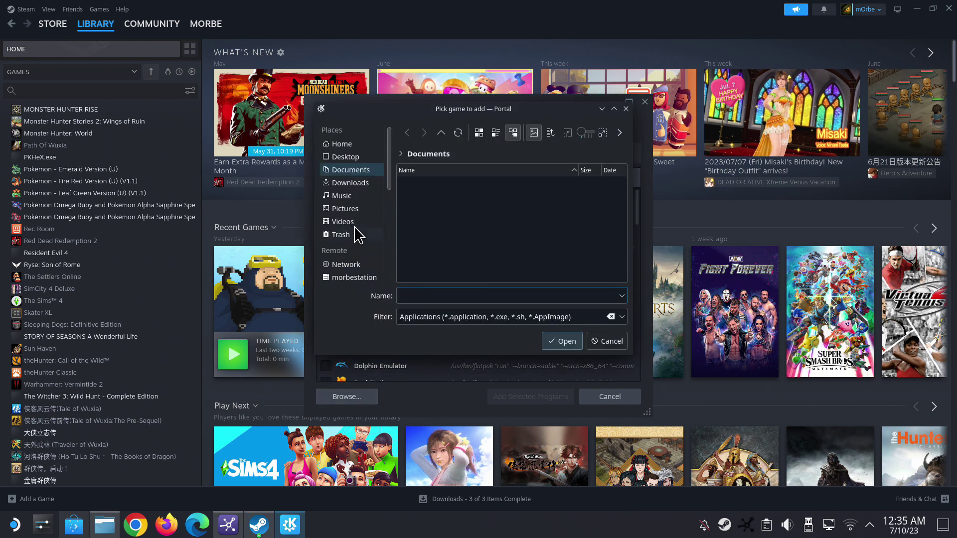
{"action": "left_click", "coordinate": [374, 183]}
{"action": "double_click", "coordinate": [449, 195]}
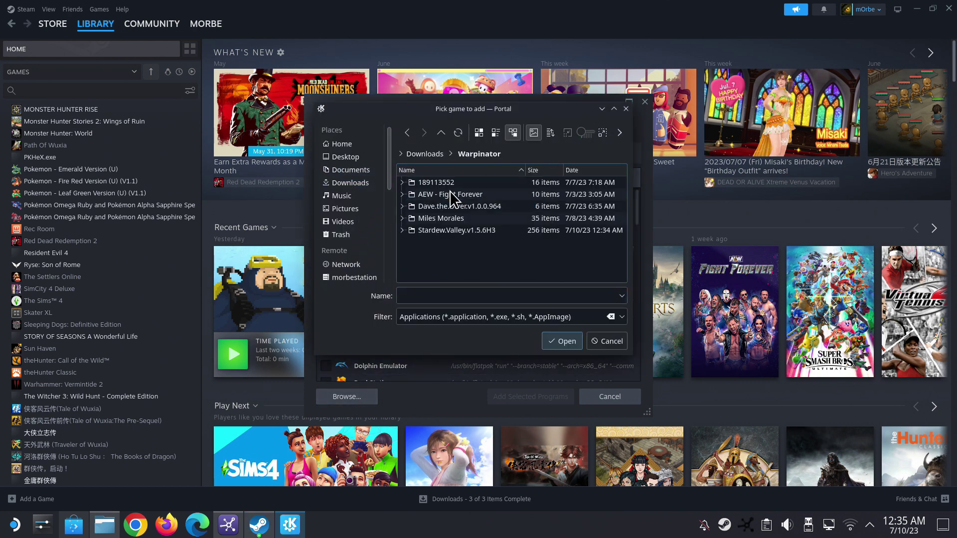
{"action": "double_click", "coordinate": [438, 233]}
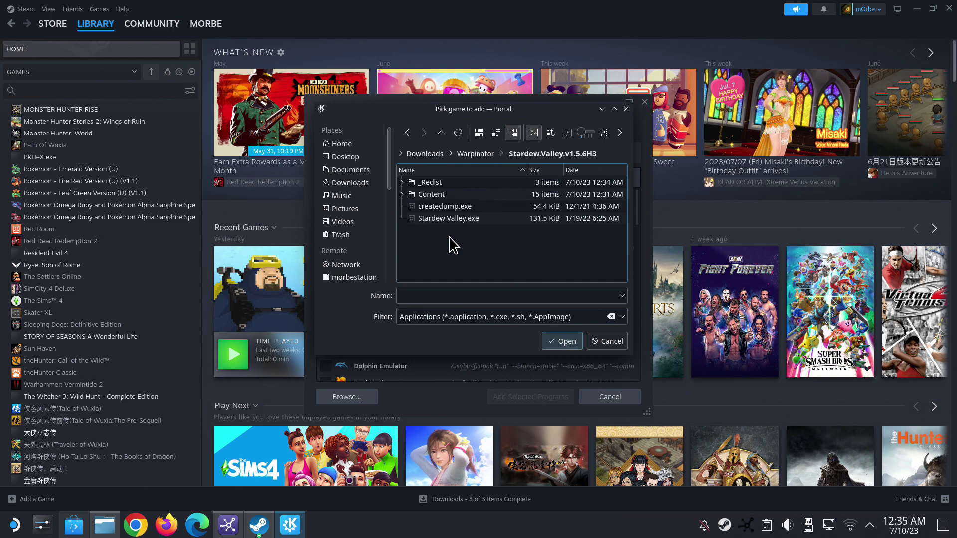
{"action": "left_click", "coordinate": [456, 219]}
{"action": "double_click", "coordinate": [456, 223]}
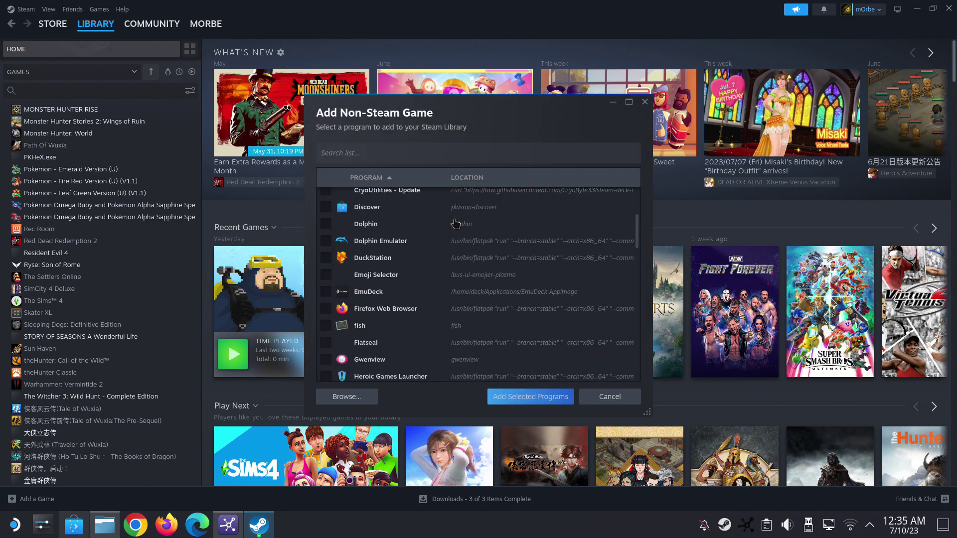
{"action": "left_click", "coordinate": [517, 396]}
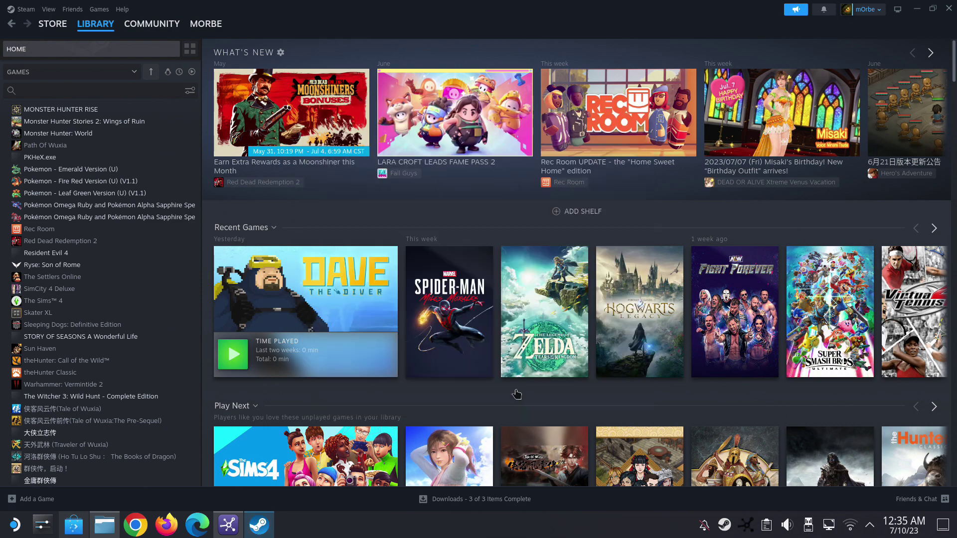
Step: Rename the Stardew Valley.exe shortcut in its properties as Stardew Valley
{"action": "left_click", "coordinate": [101, 341]}
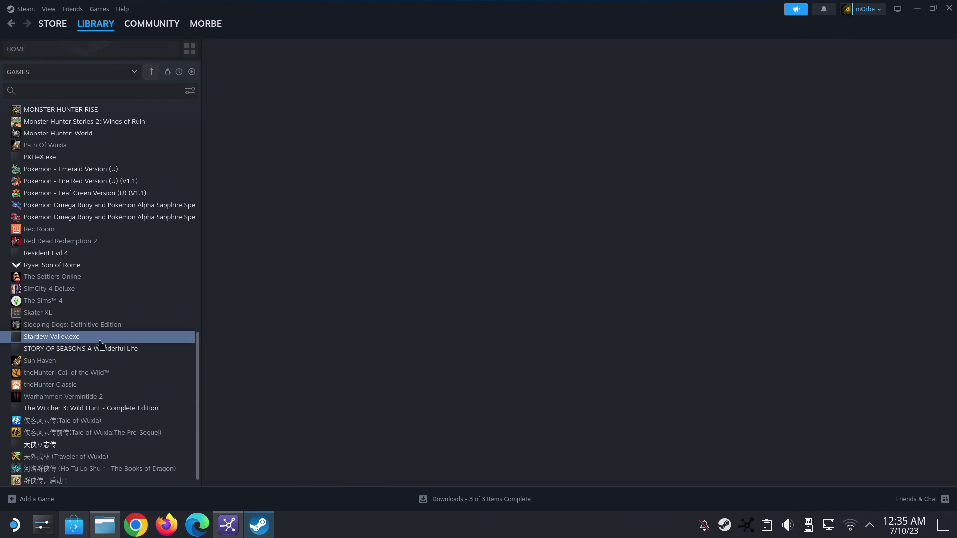
{"action": "right_click", "coordinate": [102, 342]}
{"action": "left_click", "coordinate": [119, 419]}
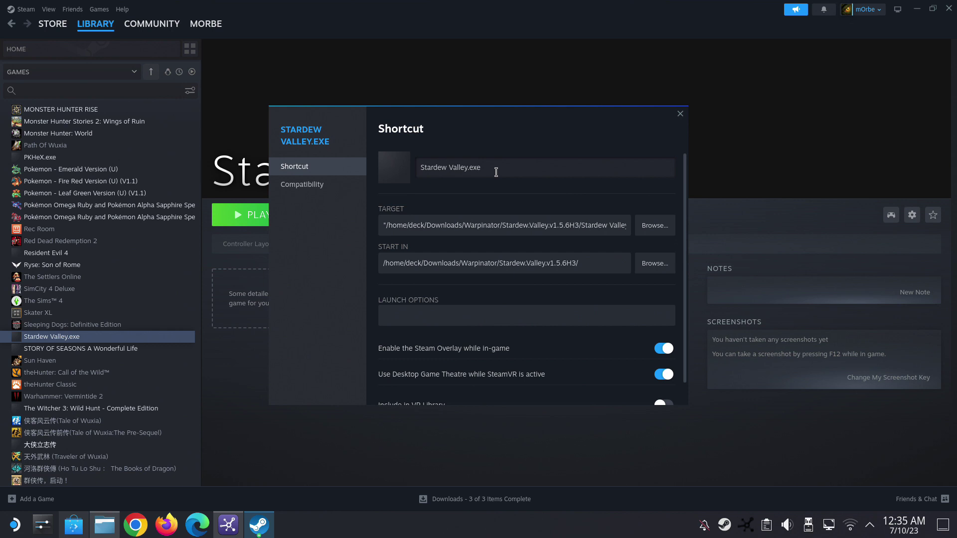
{"action": "key", "text": "BackSpace"}
{"action": "key", "text": "BackSpace"}
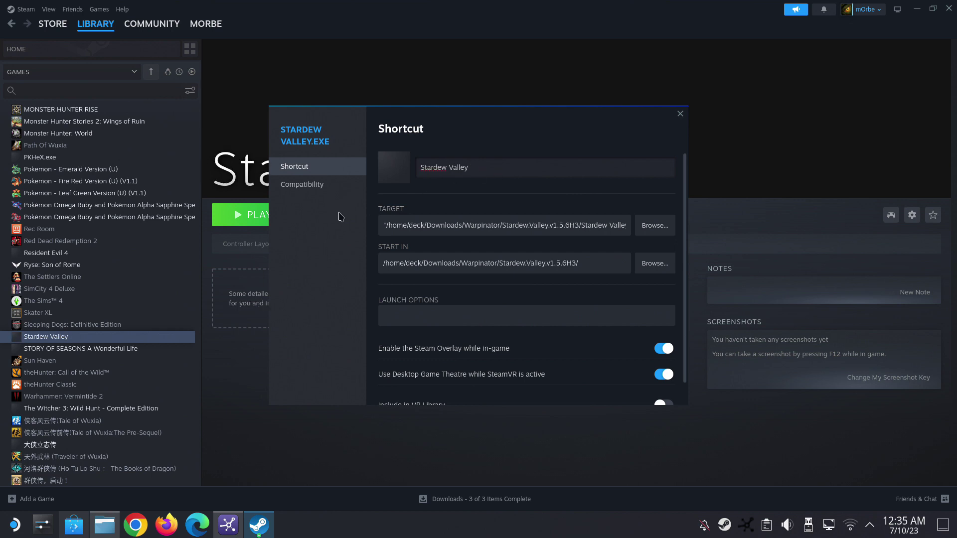
Step: Force the Proton Experimental compatibility tool for the Stardew Valley shortcut and close its properties
{"action": "left_click", "coordinate": [314, 185]}
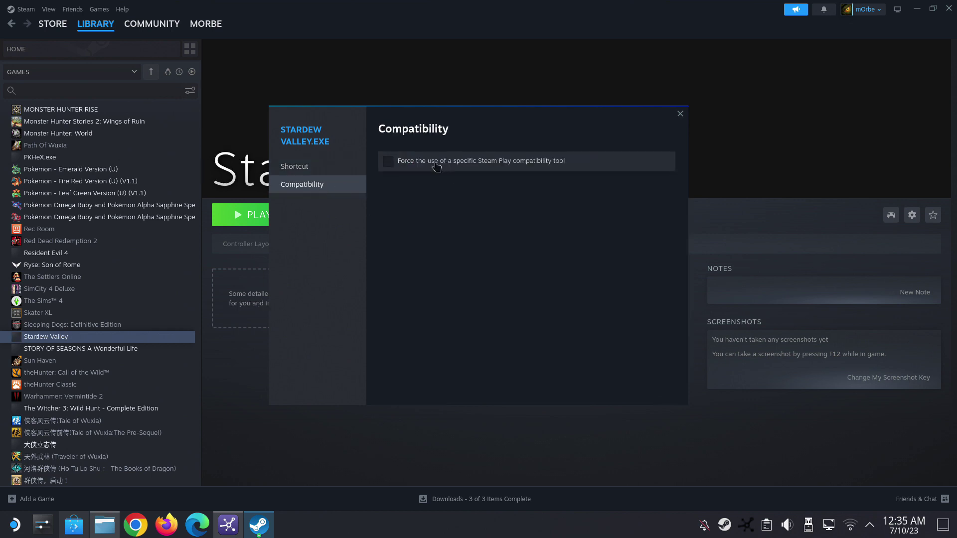
{"action": "left_click", "coordinate": [494, 163]}
{"action": "left_click", "coordinate": [487, 186]}
{"action": "left_click", "coordinate": [477, 231]}
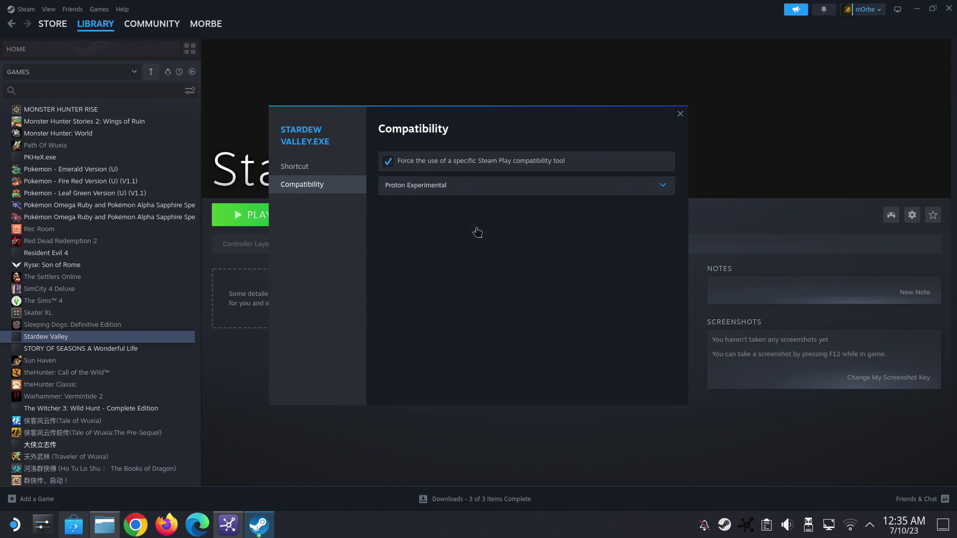
{"action": "left_click", "coordinate": [679, 113]}
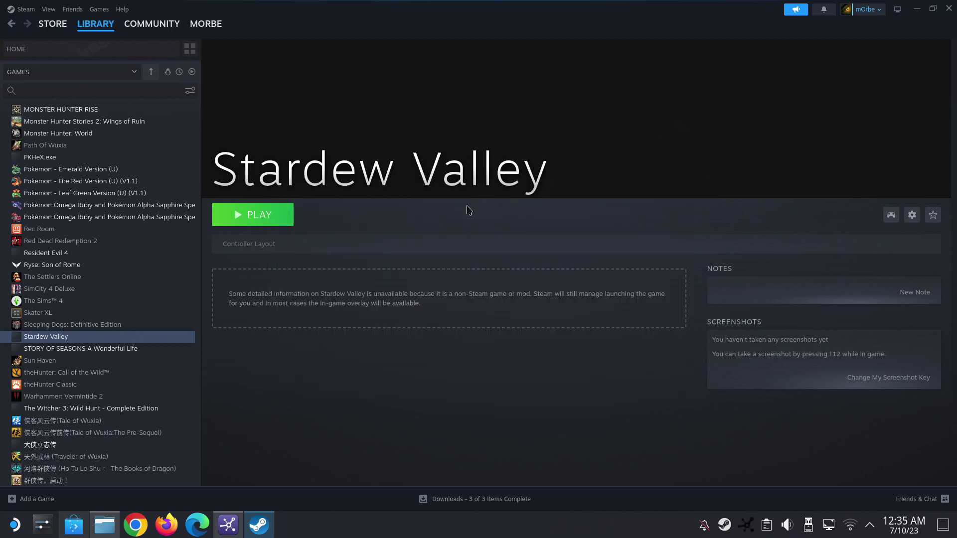
Step: Launch Stardew Valley from the Steam library and skip the intro to reach the title screen
{"action": "left_click", "coordinate": [281, 219]}
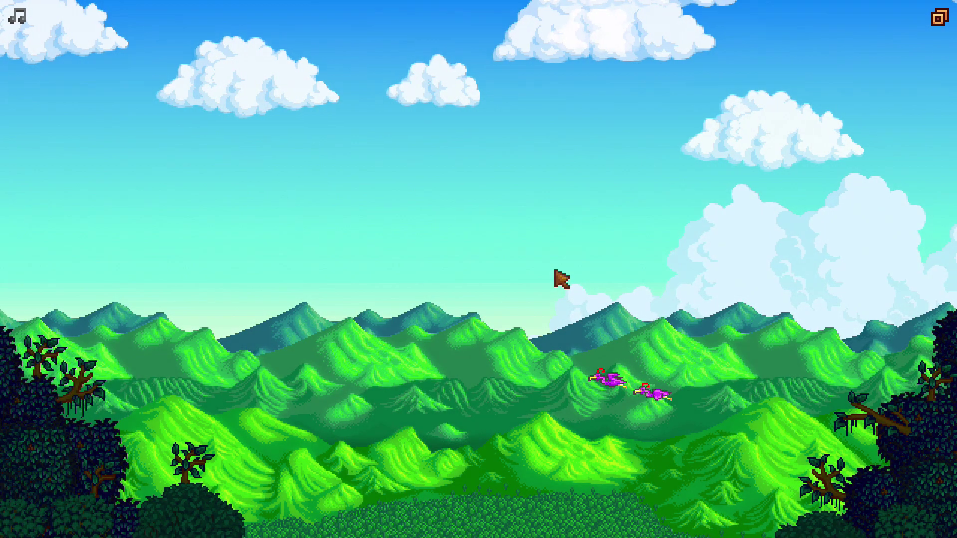
{"action": "left_click", "coordinate": [554, 273]}
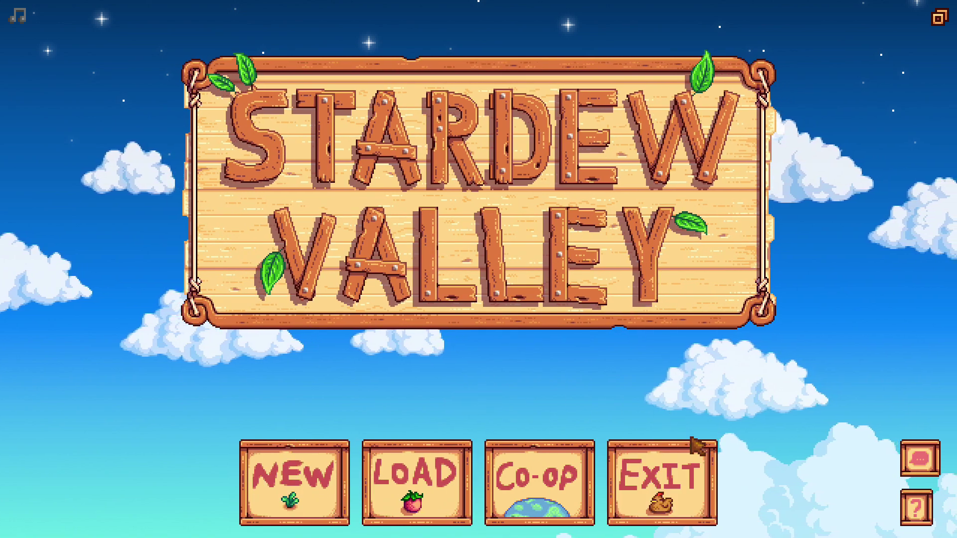
Step: Exit Stardew Valley, minimize the Steam and file manager windows, and return the Steam Deck to Gaming Mode
{"action": "left_click", "coordinate": [700, 477]}
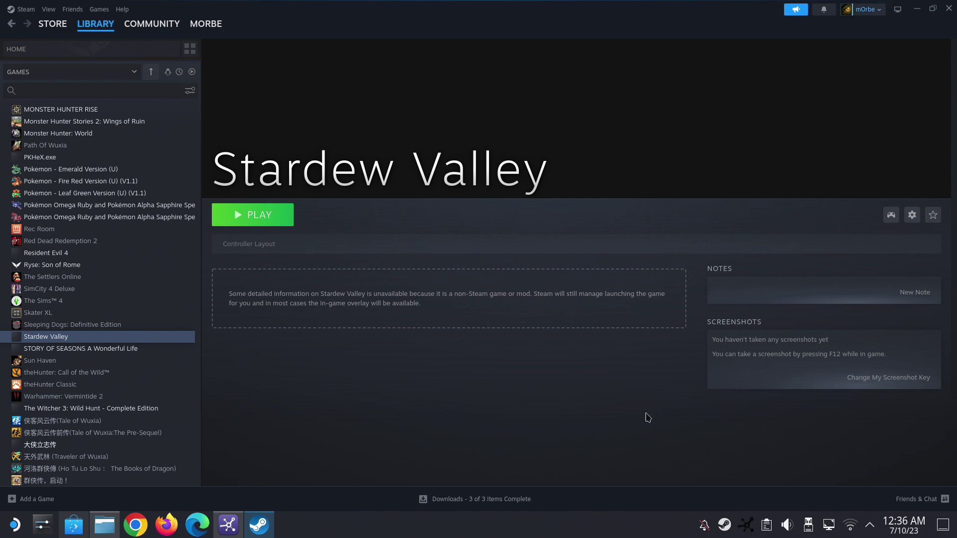
{"action": "left_click", "coordinate": [916, 9]}
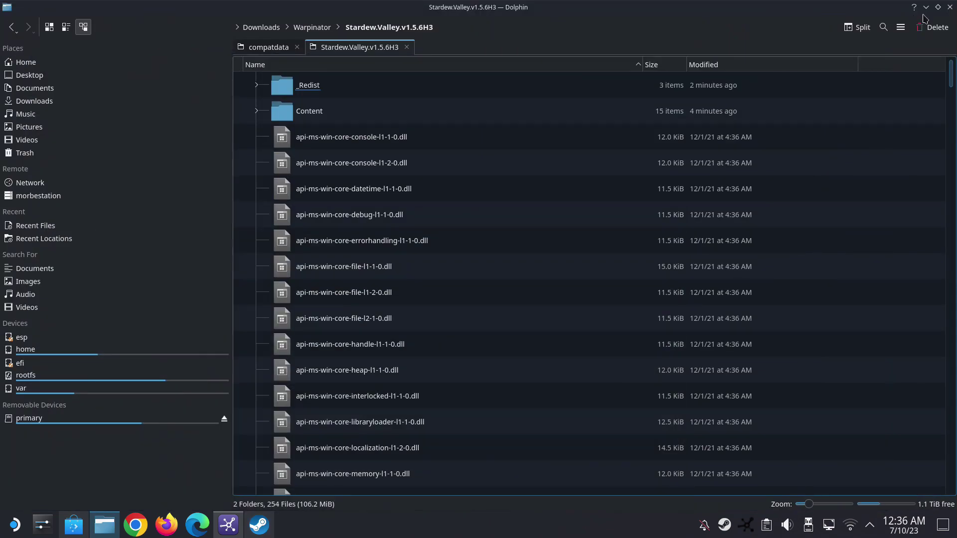
{"action": "left_click", "coordinate": [925, 8]}
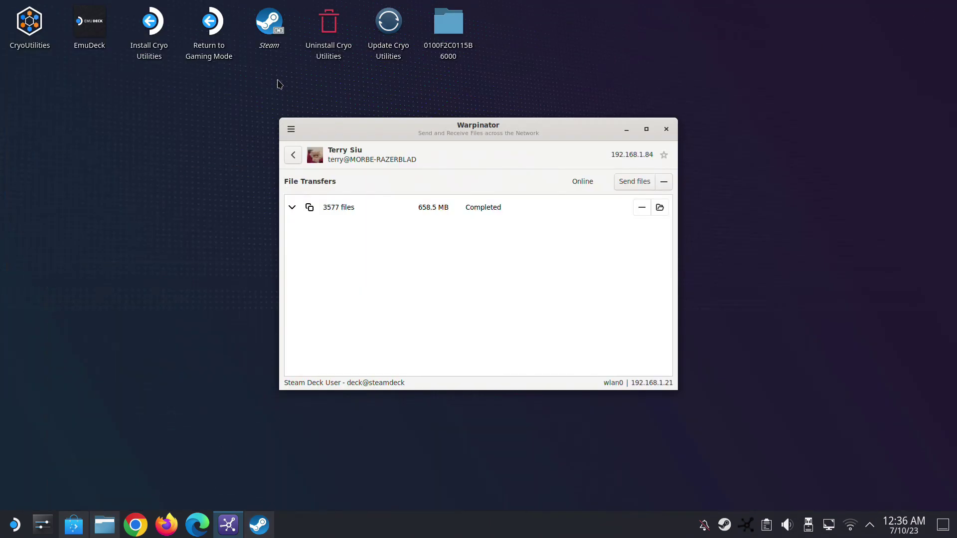
{"action": "double_click", "coordinate": [221, 36]}
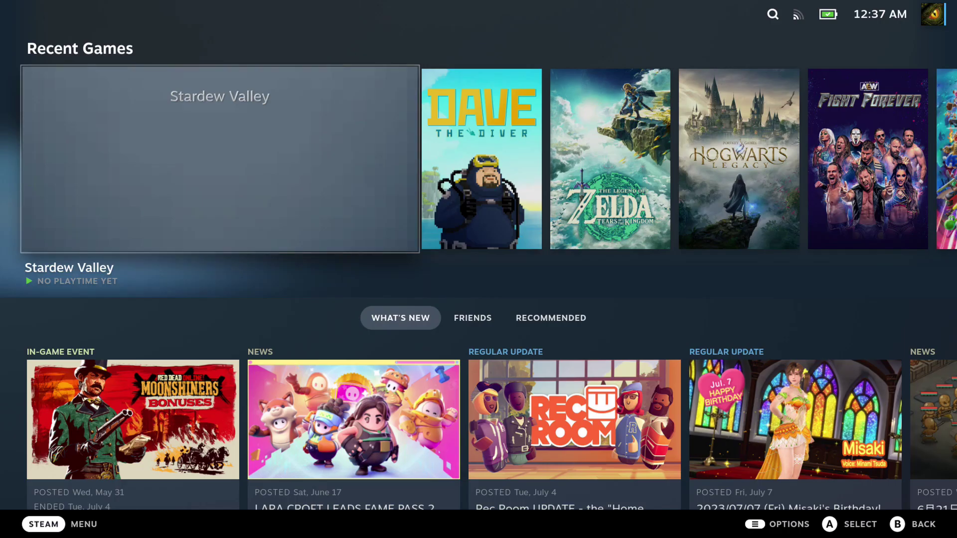
Step: Open the artwork chooser for Stardew Valley from the recent games and apply a Stardew Valley capsule image
{"action": "key", "text": "Right"}
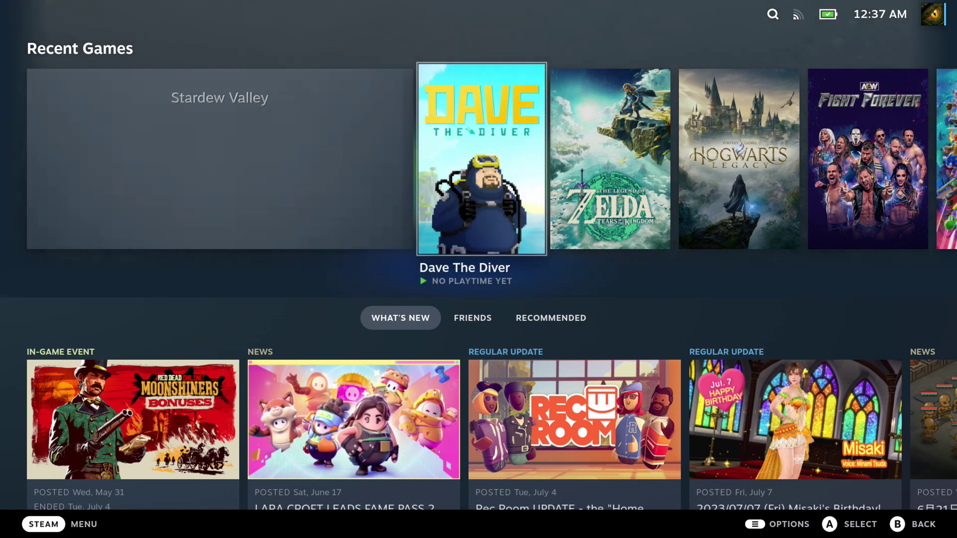
{"action": "key", "text": "Left"}
{"action": "key", "text": "Return"}
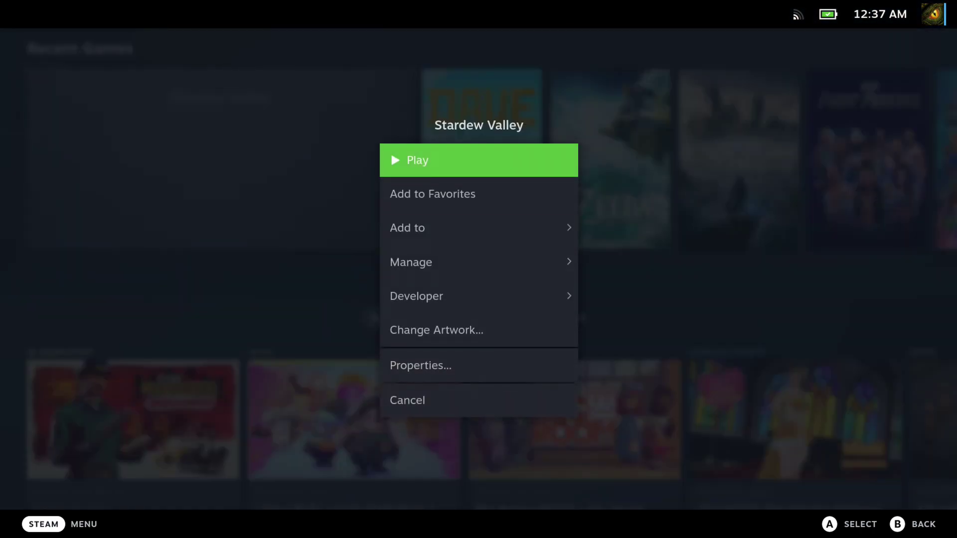
{"action": "key", "text": "Down"}
{"action": "key", "text": "Down"}
{"action": "key", "text": "Down"}
{"action": "key", "text": "Escape"}
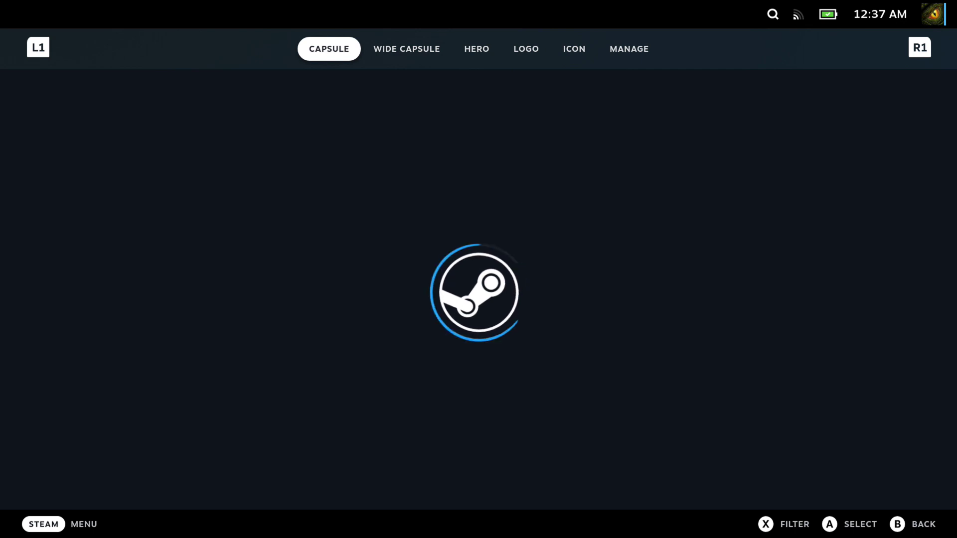
{"action": "key", "text": "Down"}
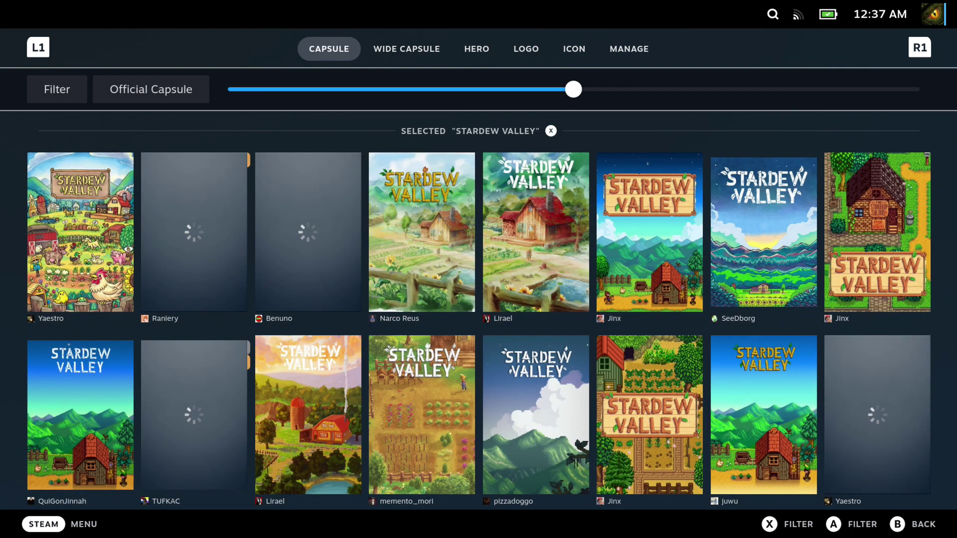
{"action": "key", "text": "Right"}
{"action": "key", "text": "Return"}
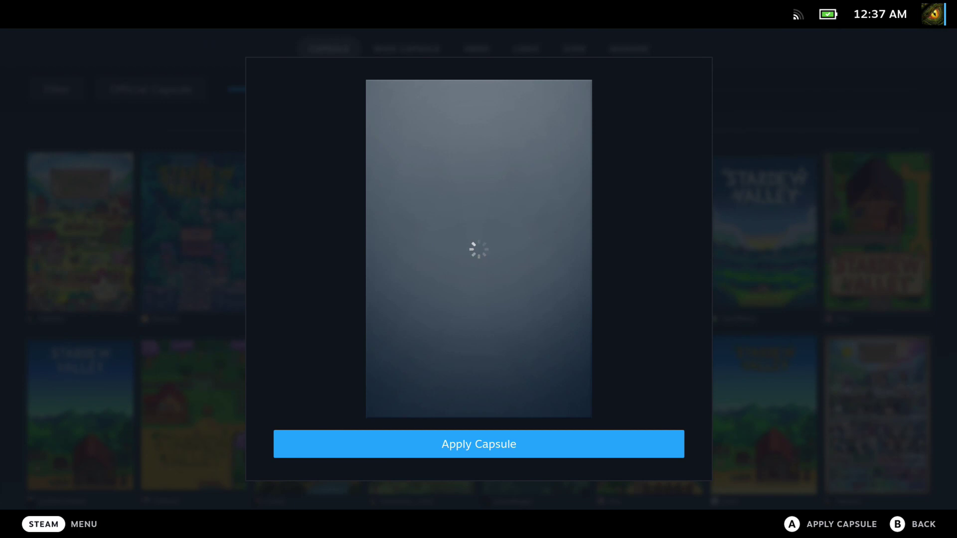
{"action": "key", "text": "Return"}
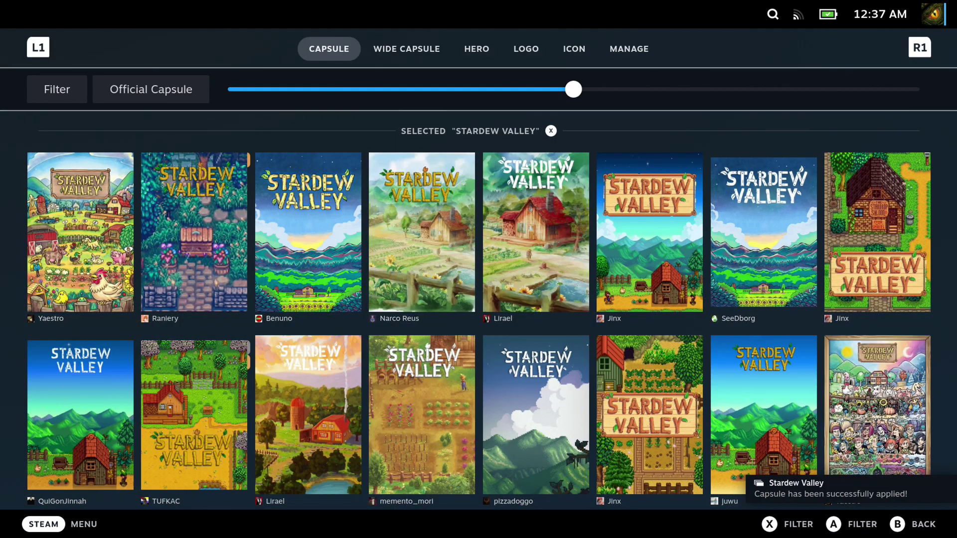
Step: Apply the wide capsule showing trees, mountains and a chicken on a fence under the yellow Stardew Valley title
{"action": "key", "text": "Tab"}
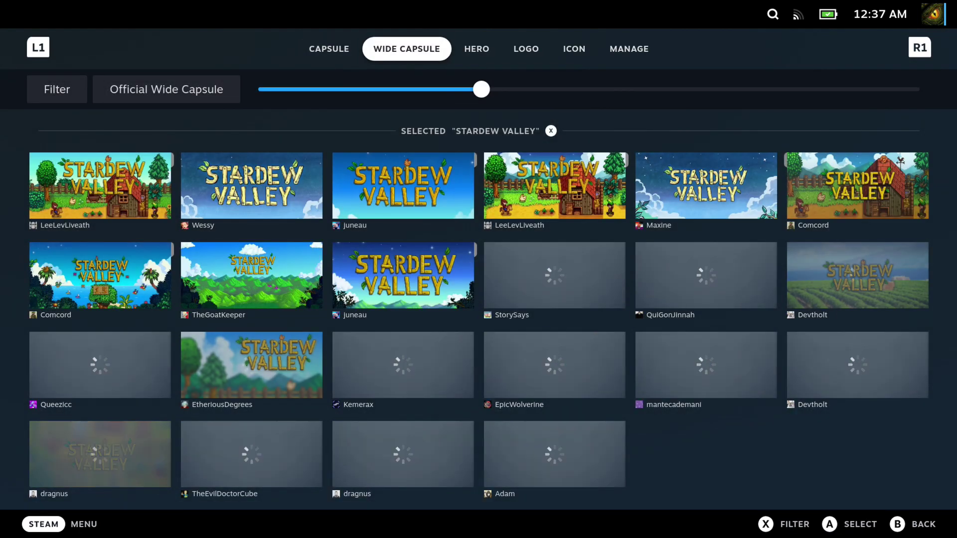
{"action": "key", "text": "Right"}
{"action": "key", "text": "Return"}
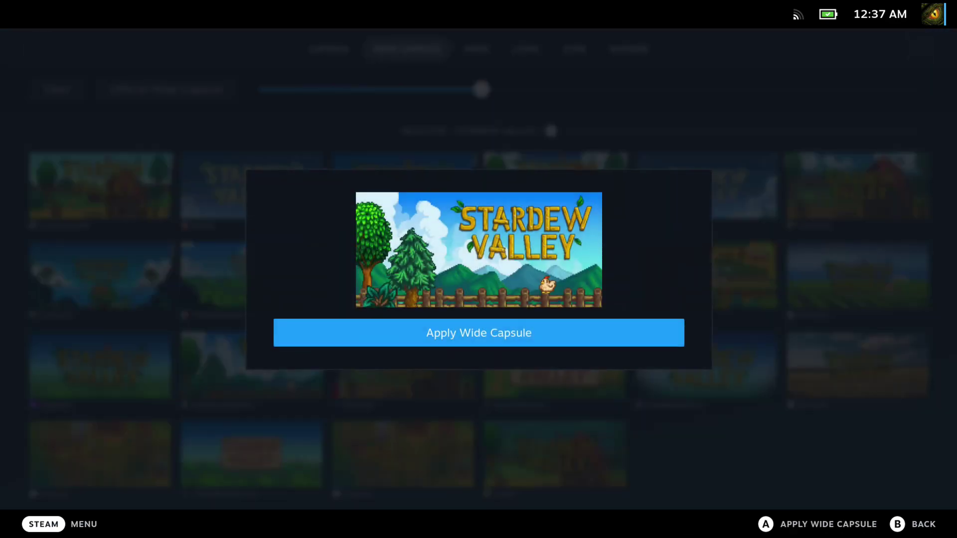
{"action": "key", "text": "Return"}
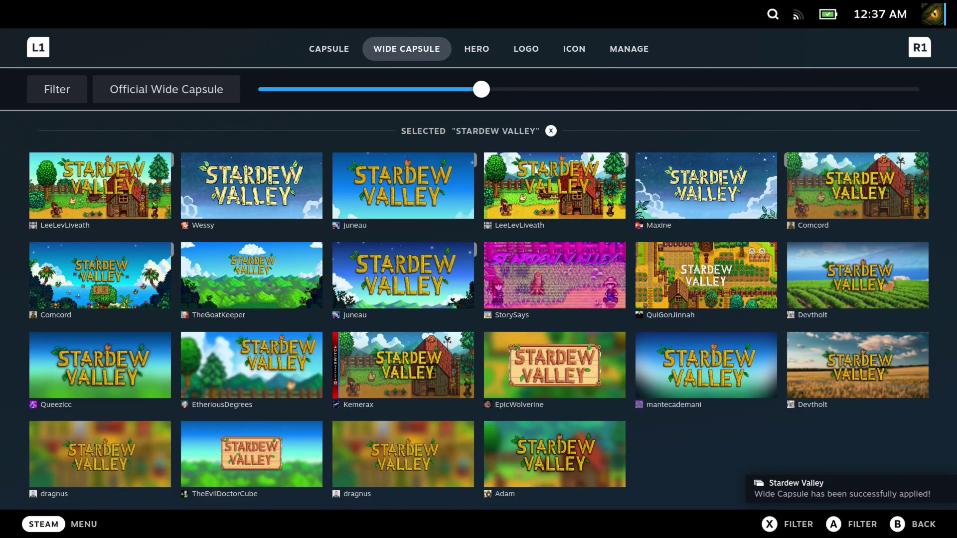
Step: Apply the hero image with green mountains, white clouds and a blue daytime sky
{"action": "key", "text": "Tab"}
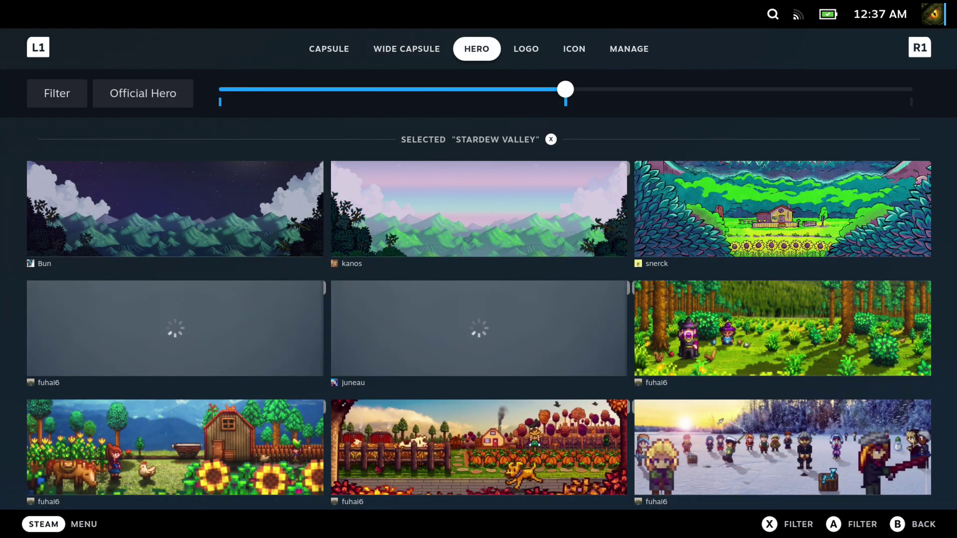
{"action": "key", "text": "Return"}
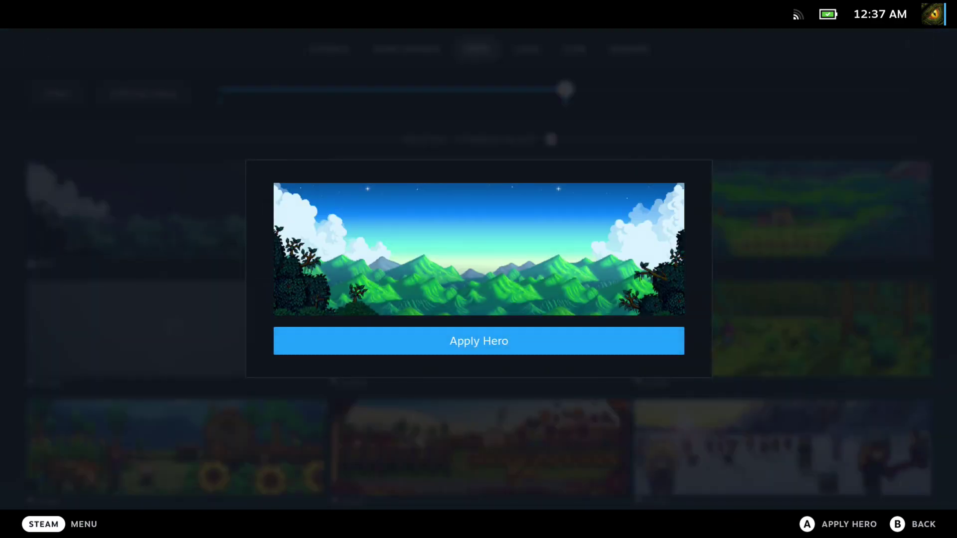
{"action": "key", "text": "Return"}
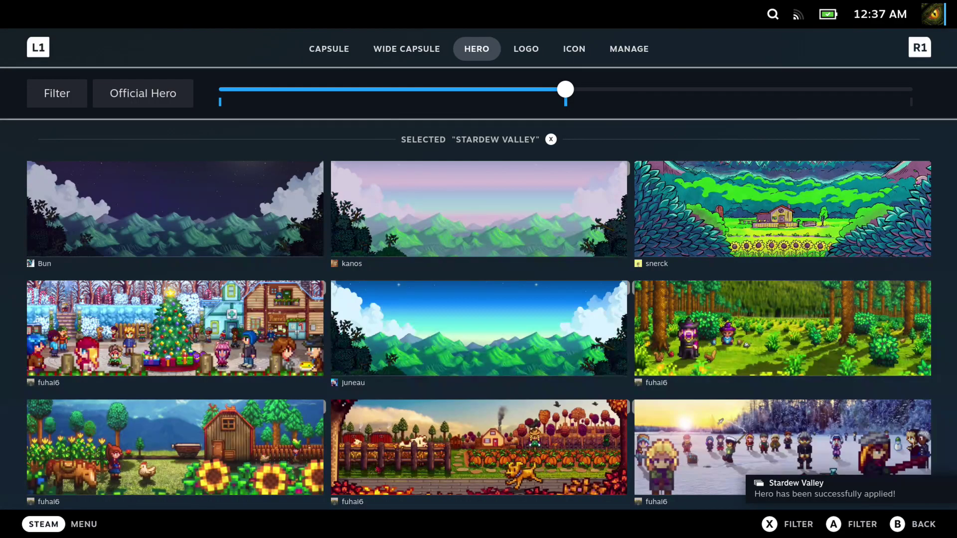
Step: Apply the yellow Stardew Valley logo with green leaves and a chicken on top
{"action": "key", "text": "Page_Down"}
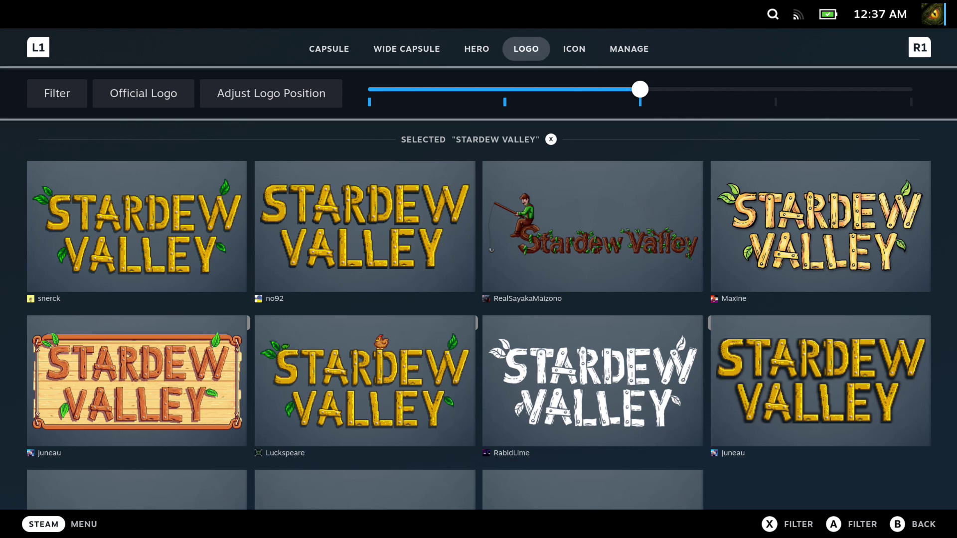
{"action": "key", "text": "Up"}
{"action": "key", "text": "Right"}
{"action": "key", "text": "Return"}
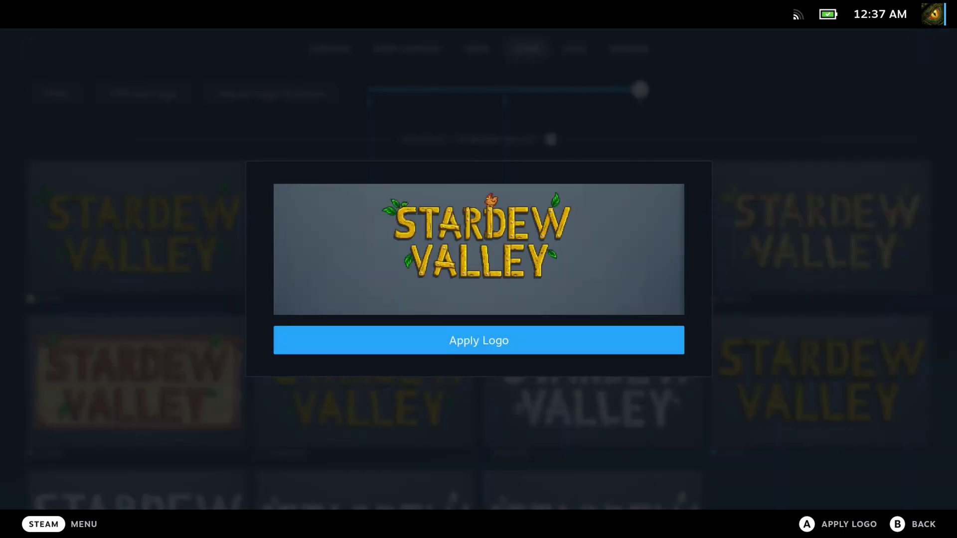
{"action": "key", "text": "Return"}
Step: Apply a Stardew Valley icon to the shortcut and dismiss the request to restart Steam
{"action": "key", "text": "Page_Down"}
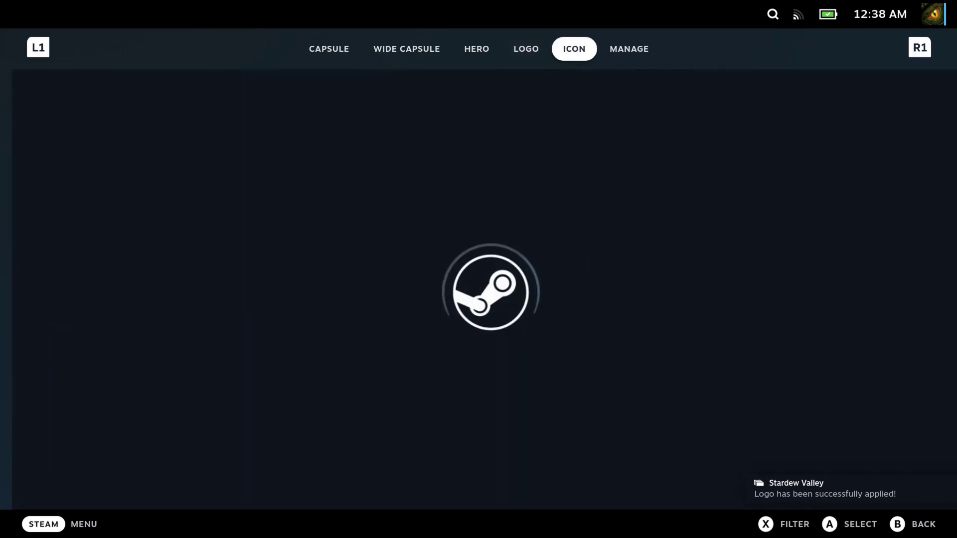
{"action": "key", "text": "Down"}
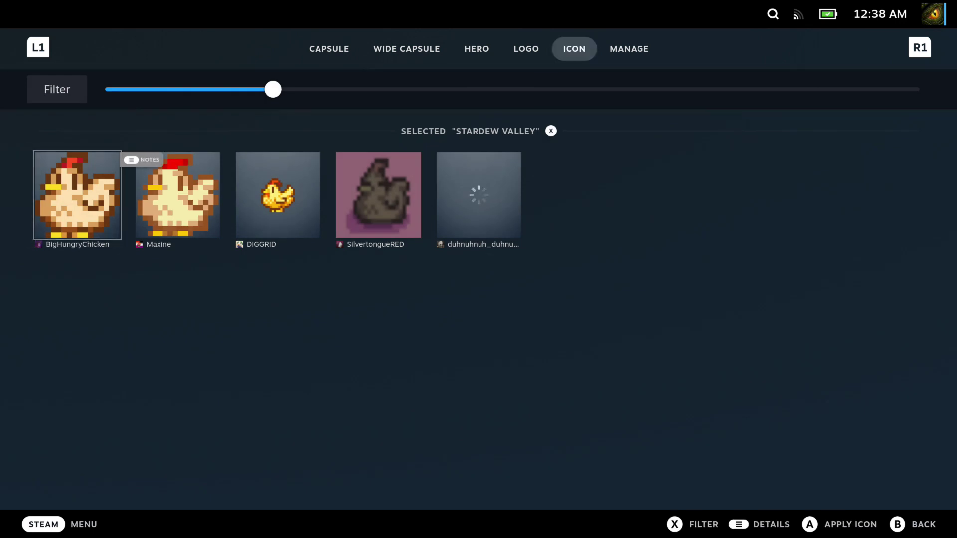
{"action": "key", "text": "Right"}
{"action": "key", "text": "Return"}
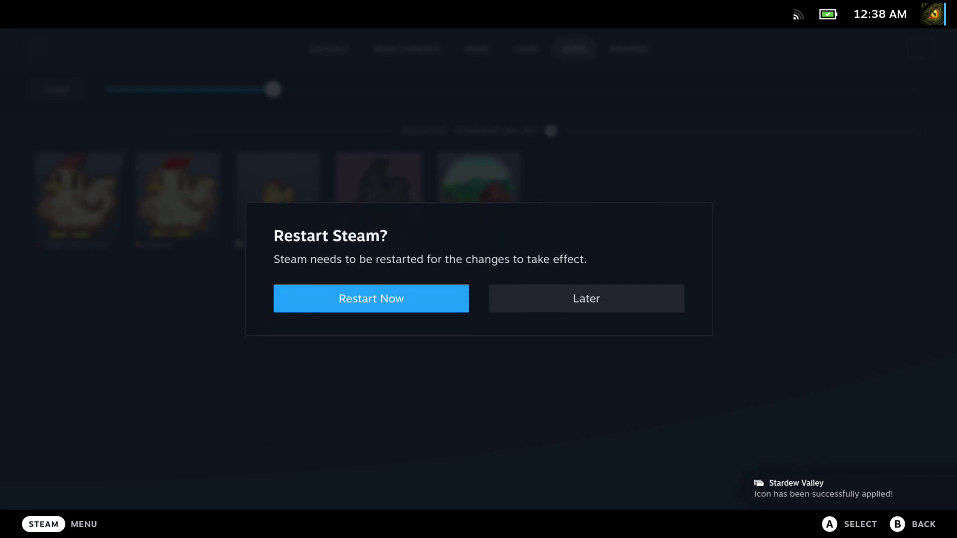
{"action": "key", "text": "Escape"}
{"action": "key", "text": "Right"}
{"action": "key", "text": "Up"}
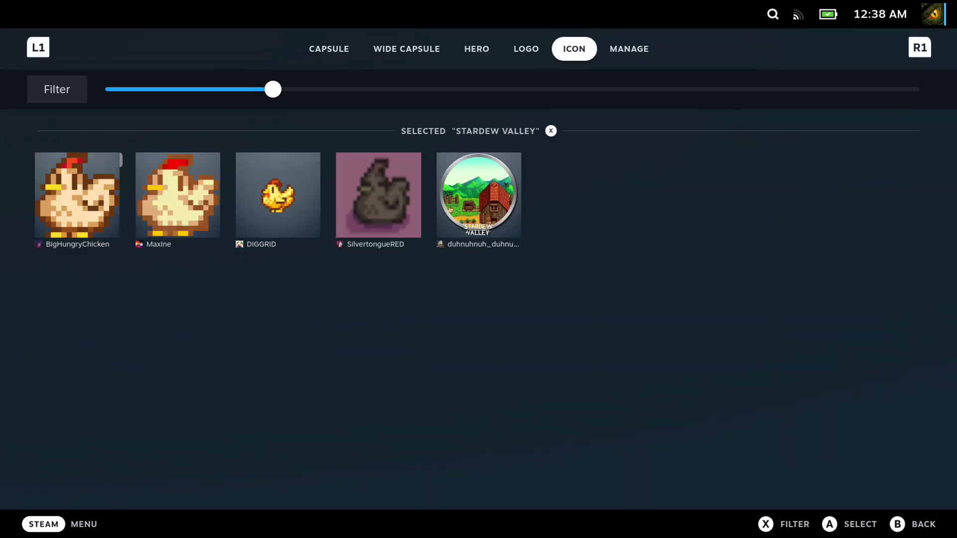
Step: Leave the artwork chooser, launch Stardew Valley in Gaming Mode and skip the intro to reach the title screen
{"action": "key", "text": "Escape"}
{"action": "key", "text": "Return"}
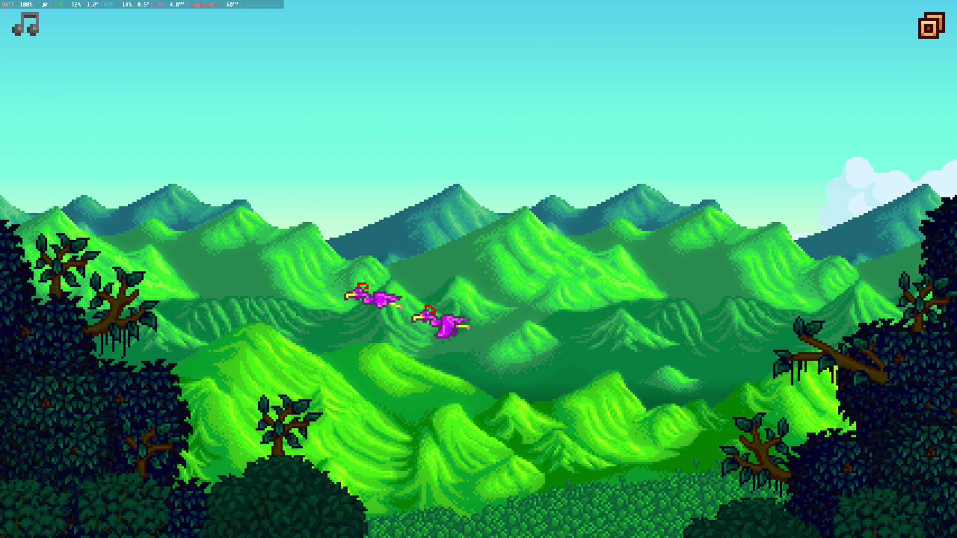
{"action": "key", "text": "Escape"}
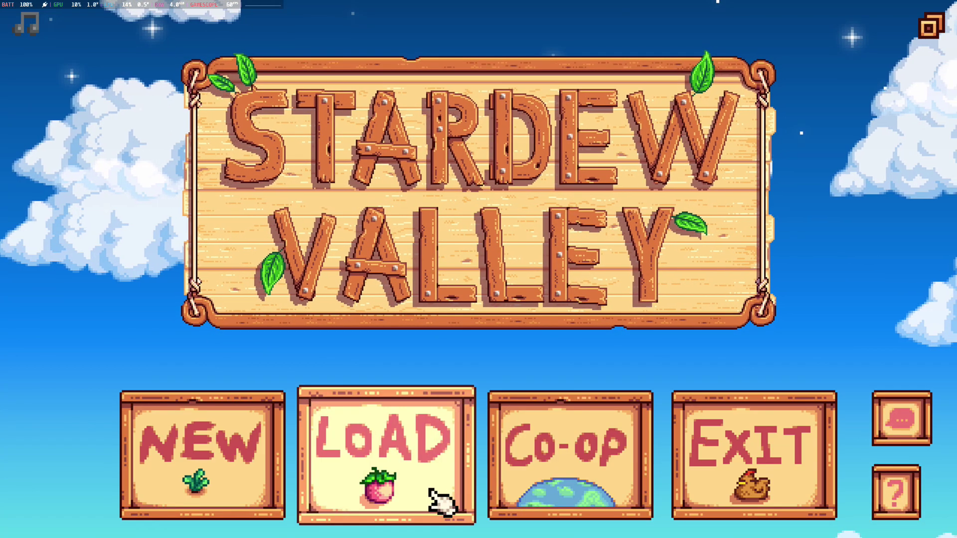